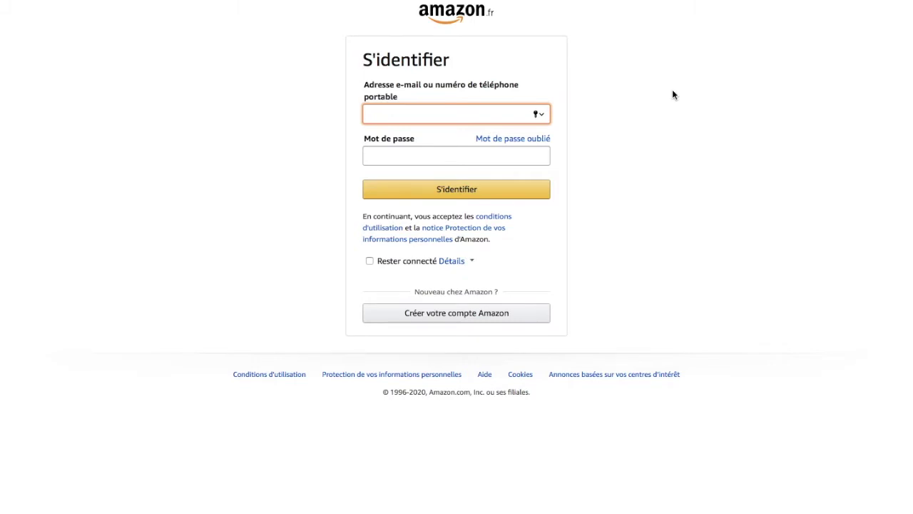
Review the Club Partenaires home page, including the earnings overview, monthly summary and the rotating promotional banners
mouse_move(510, 1)
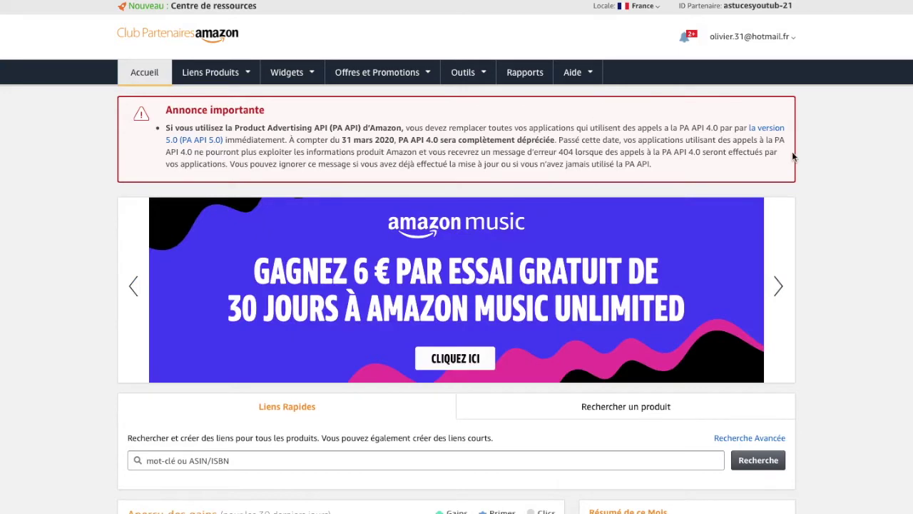
scroll(829, 156, "down", 3)
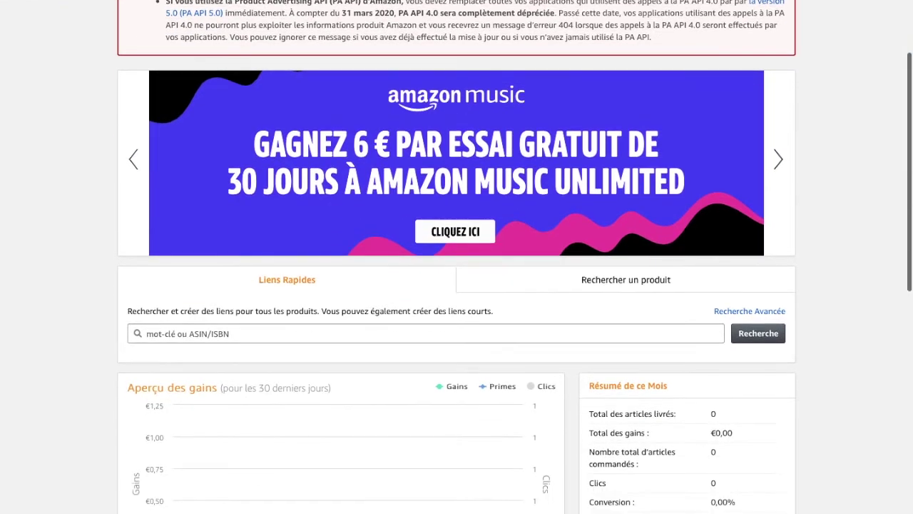
scroll(456, 257, "down", 2)
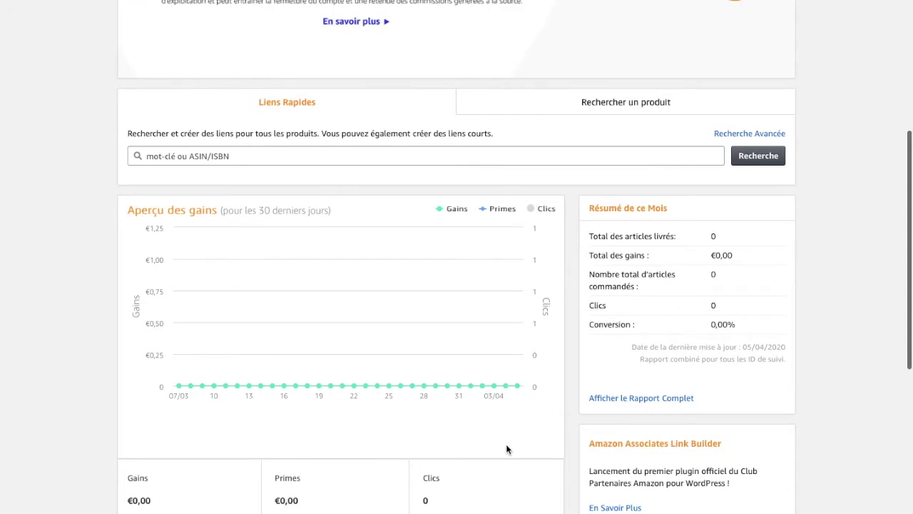
scroll(565, 287, "up", 5)
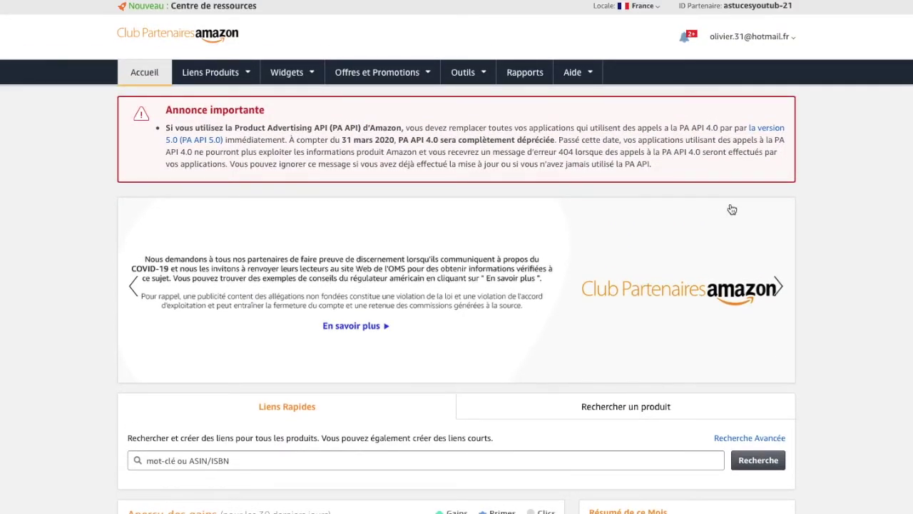
left_click(779, 286)
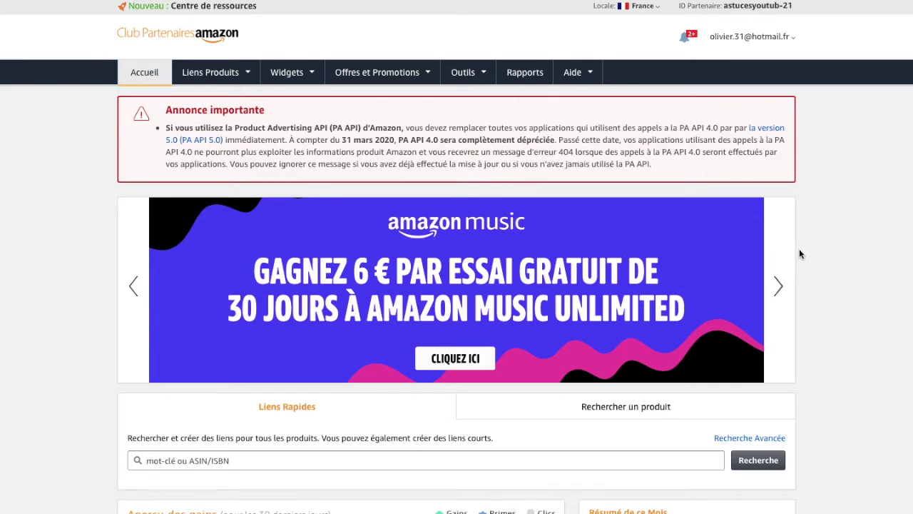
left_click(778, 288)
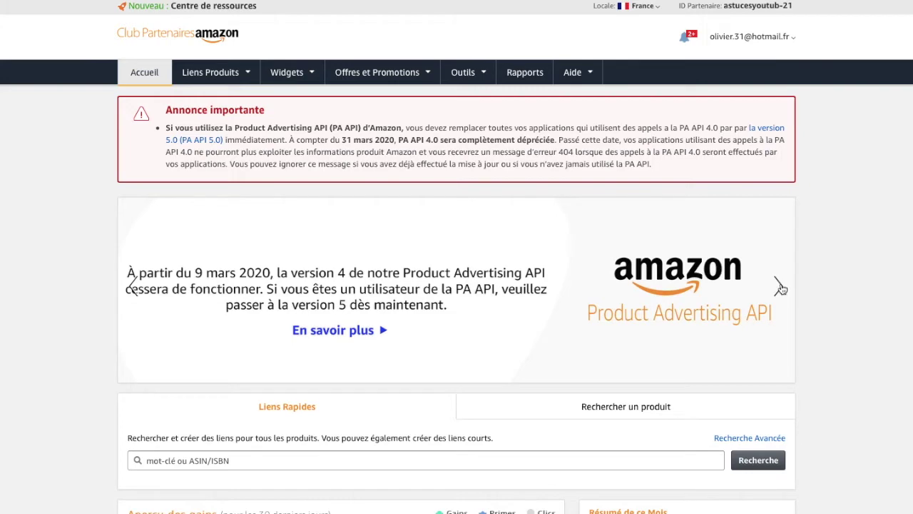
left_click(779, 287)
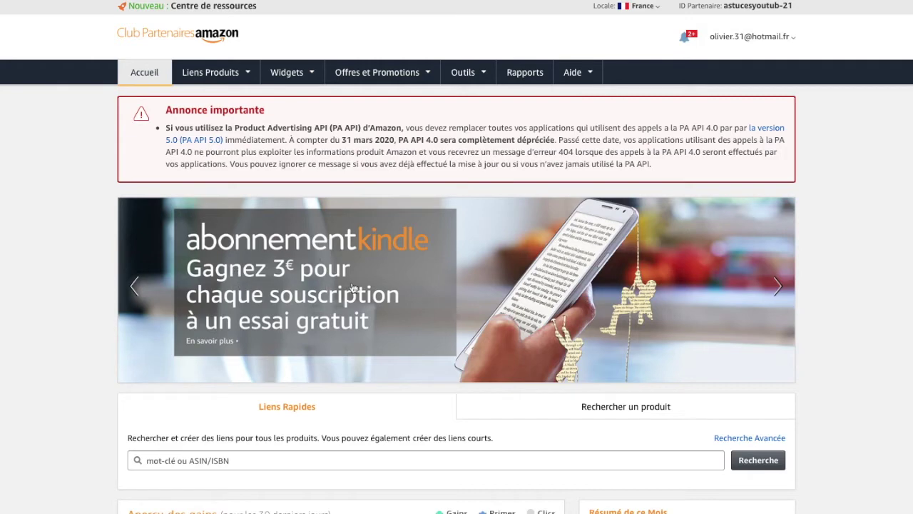
left_click(779, 288)
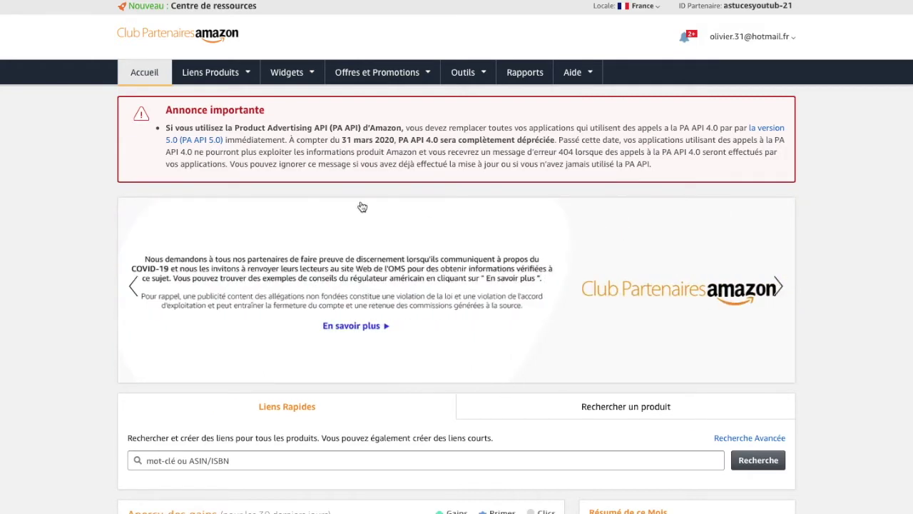
Examine the commission offers on the Offres et Promotions page, from the Amazon Prime trial to Prime Student and Audible
left_click(371, 72)
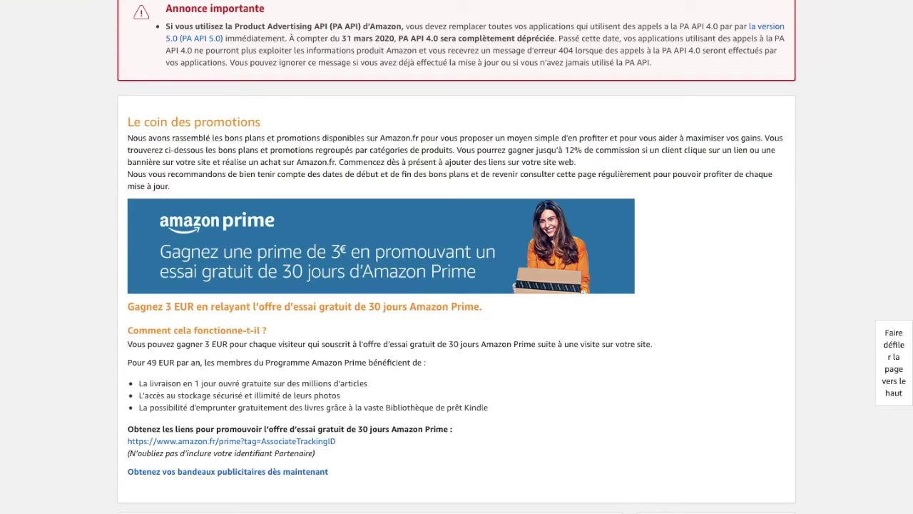
scroll(456, 257, "down", 3)
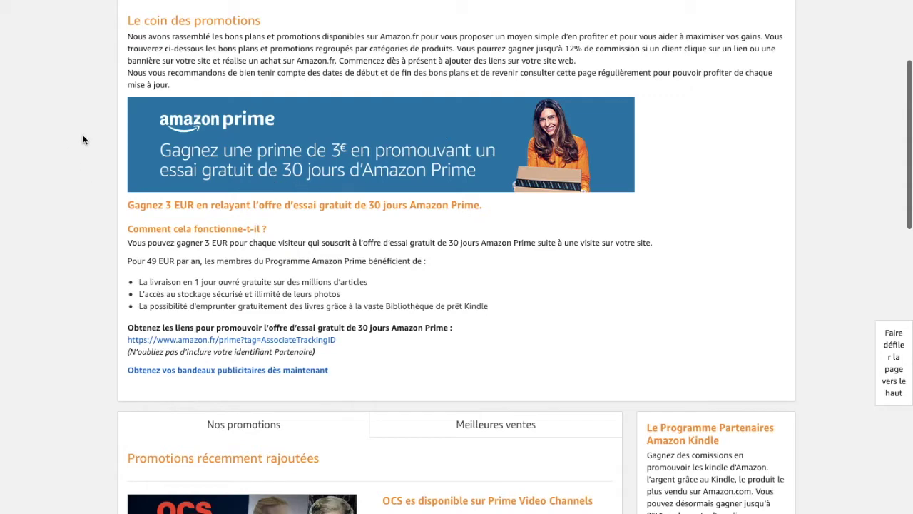
scroll(86, 231, "down", 3)
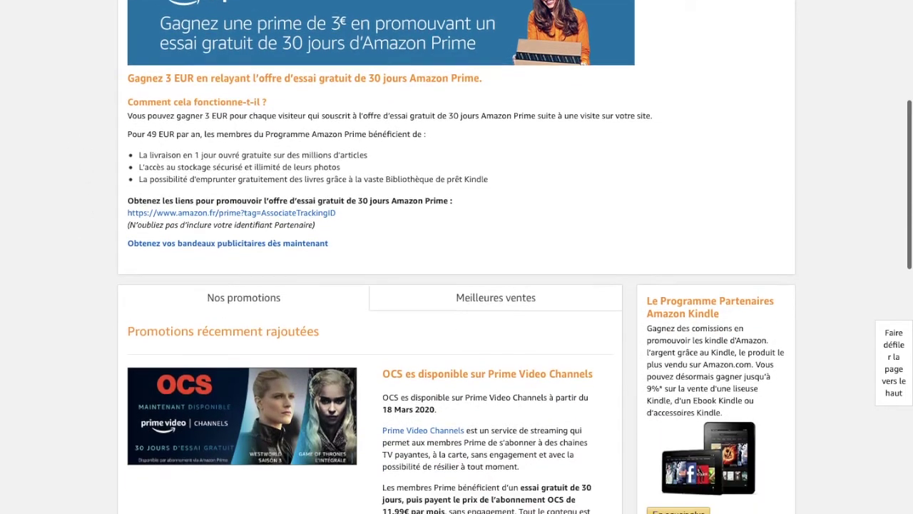
scroll(457, 256, "down", 5)
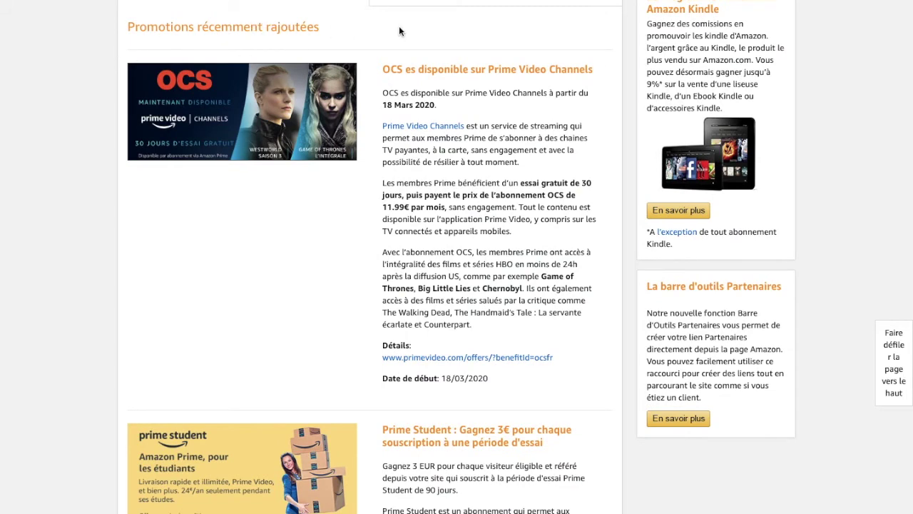
scroll(364, 82, "up", 2)
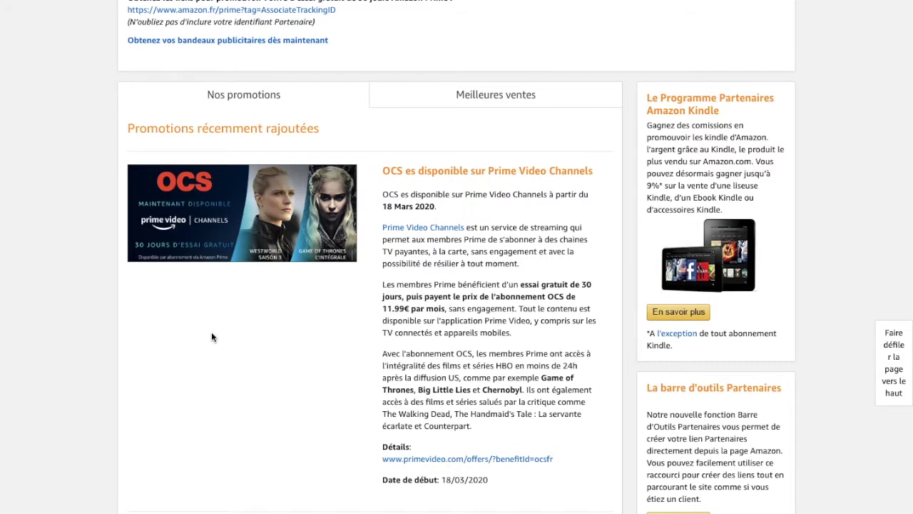
scroll(35, 296, "down", 1)
scroll(34, 291, "down", 5)
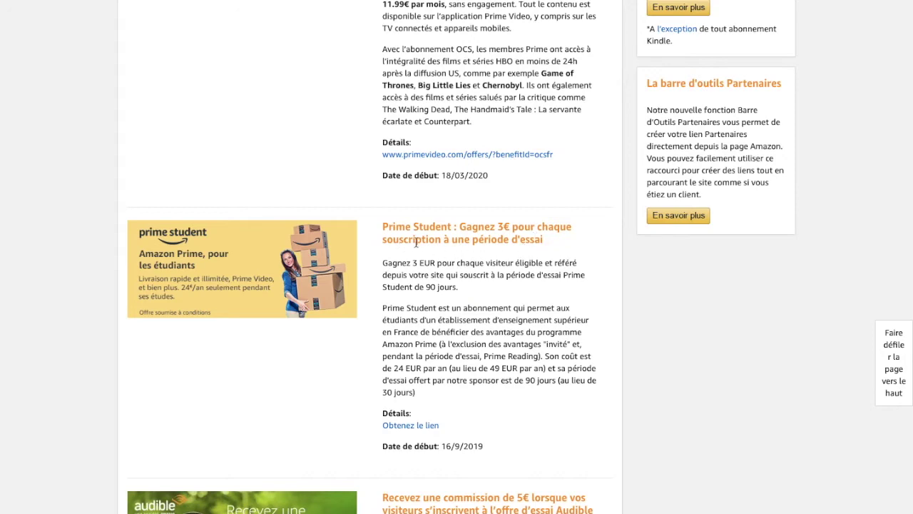
scroll(312, 375, "down", 3)
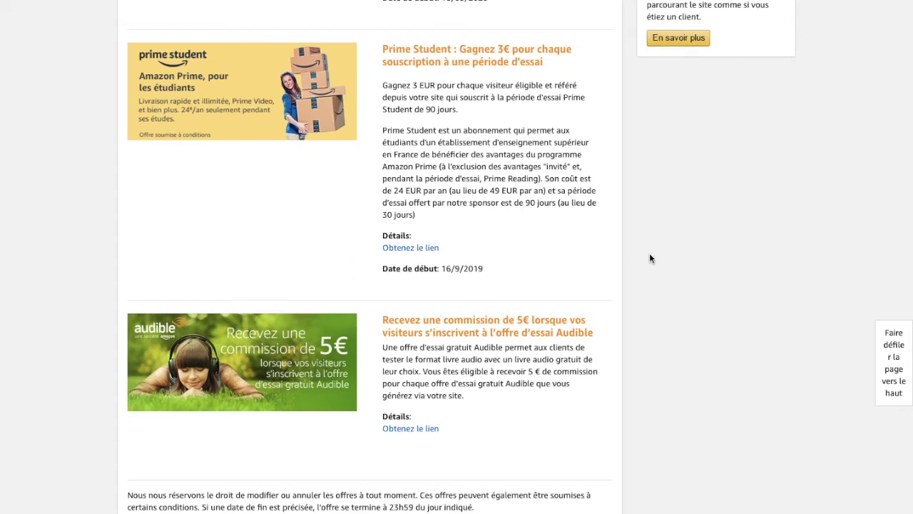
scroll(649, 258, "up", 6)
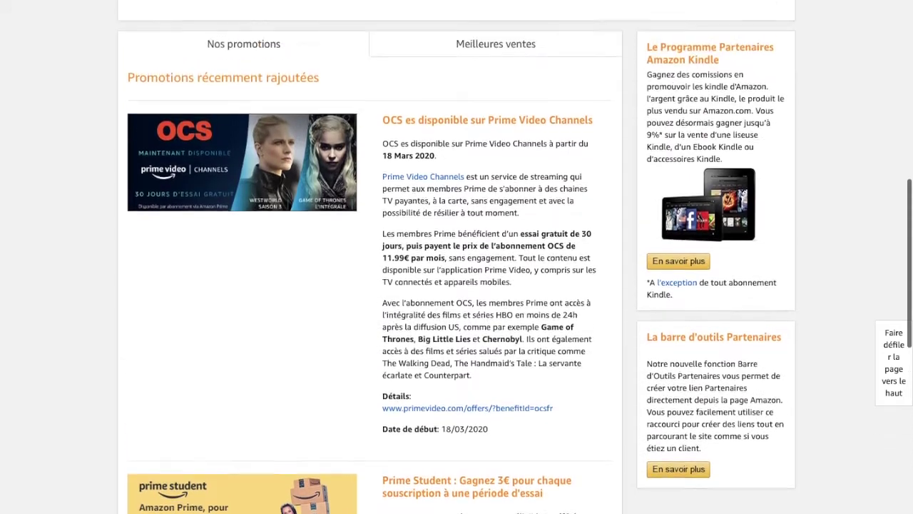
scroll(457, 257, "up", 10)
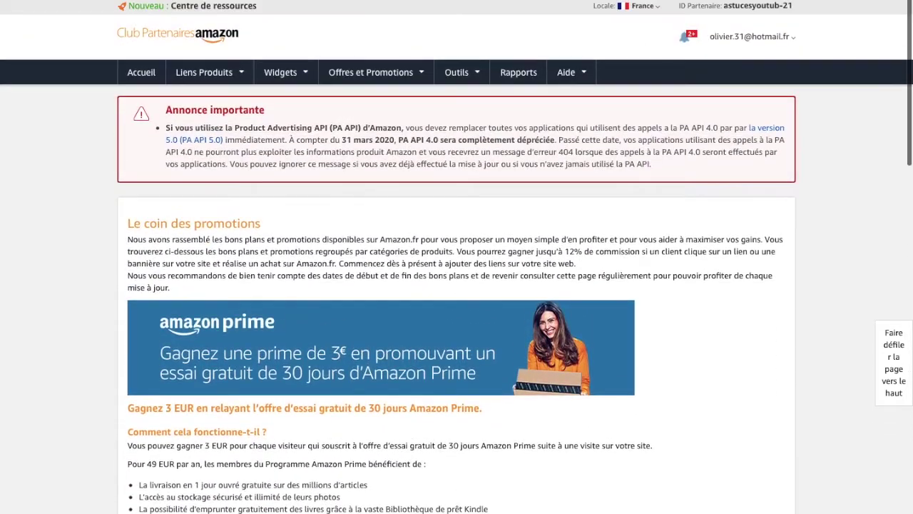
Bring up the Liens article product link page, and load the Amazon.fr store in a new browser tab
mouse_move(408, 78)
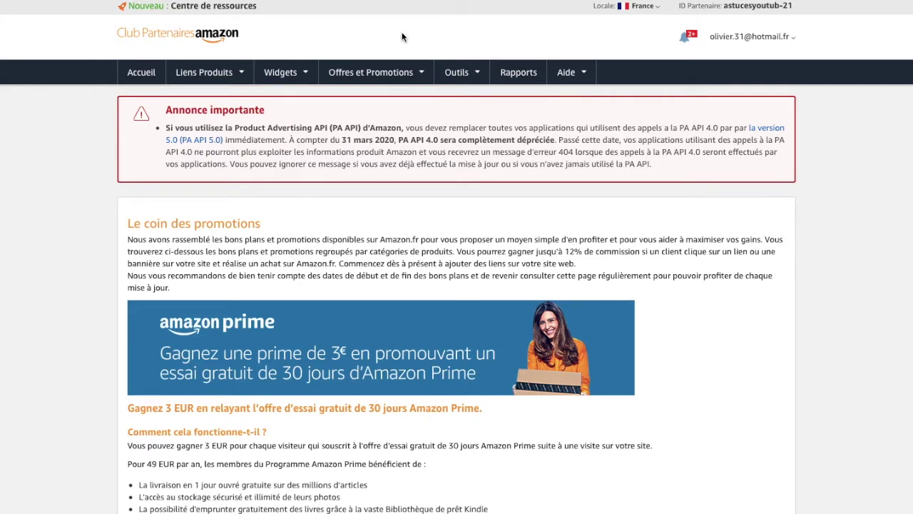
mouse_move(241, 72)
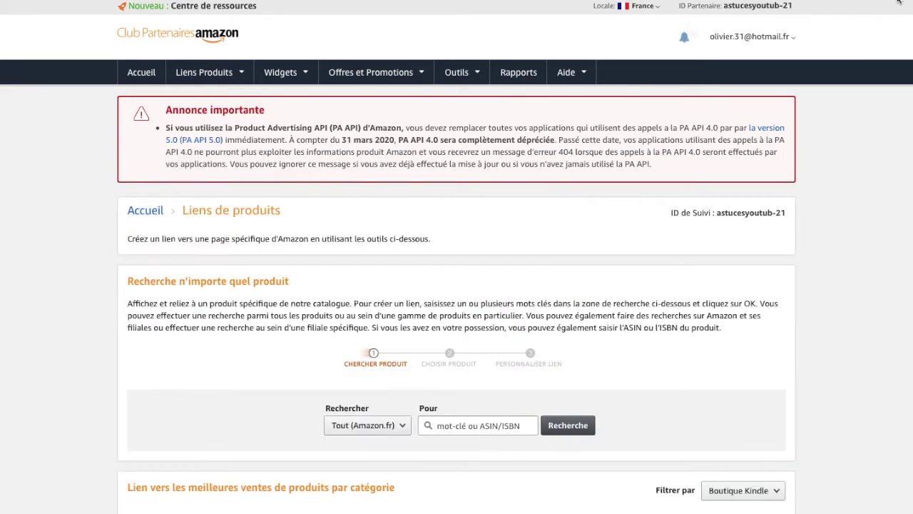
key("super+t")
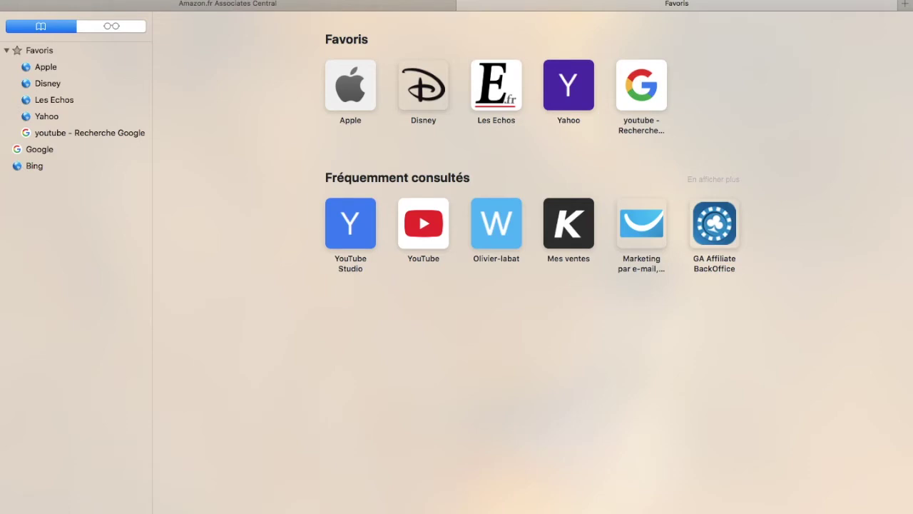
type("ama")
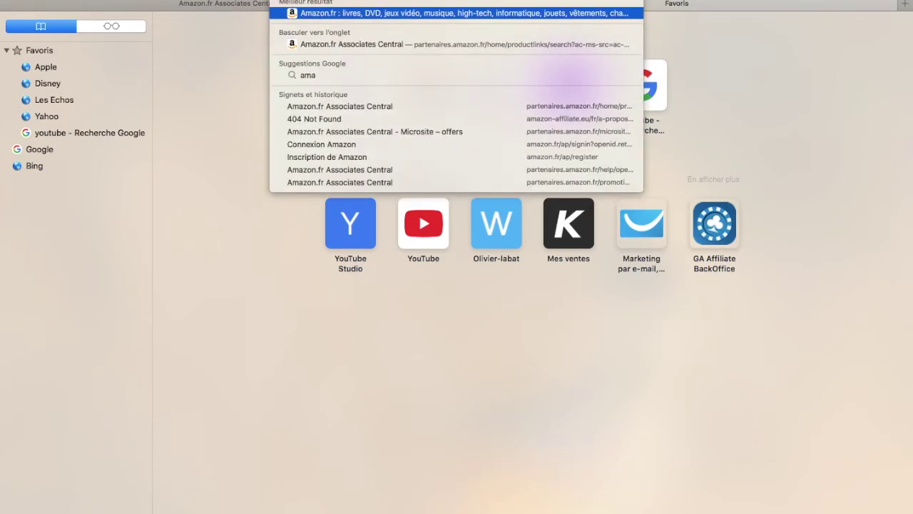
key("Return")
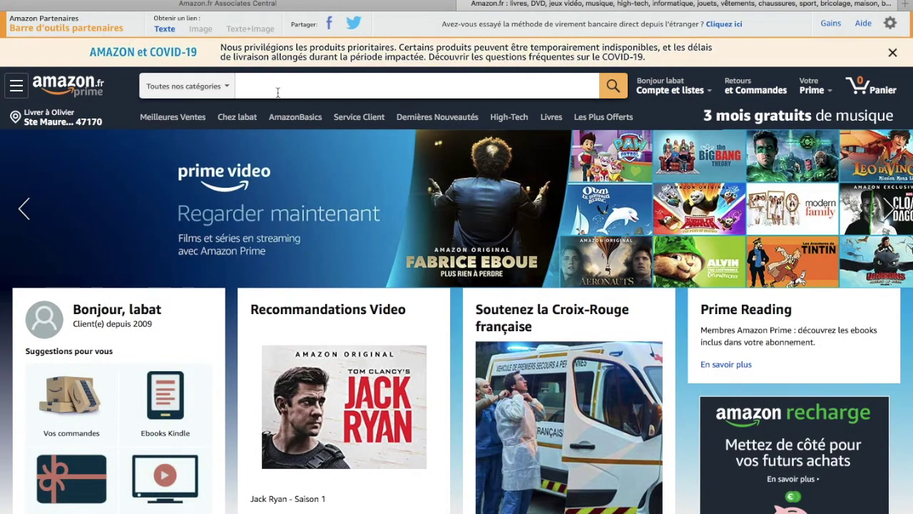
Browse the High-Tech department's Téléphonie category and open the Apple AirPods Pro product page
left_click(509, 117)
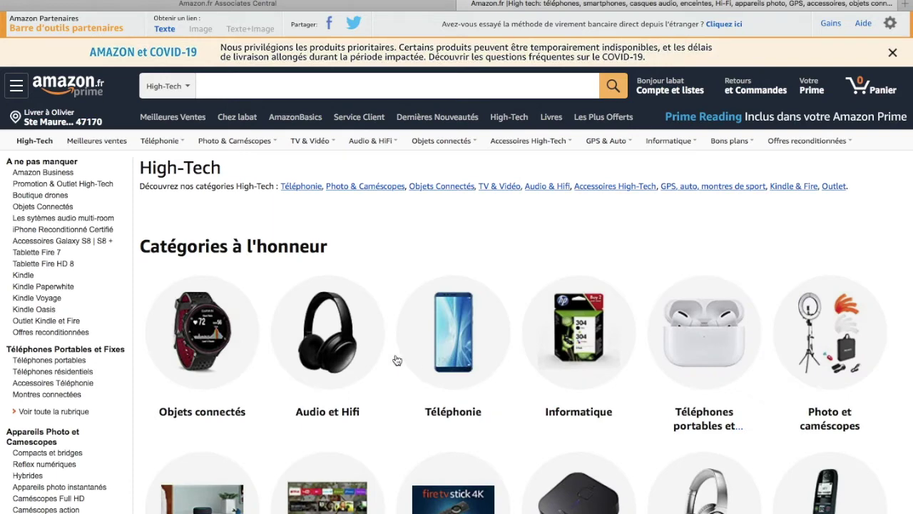
left_click(482, 354)
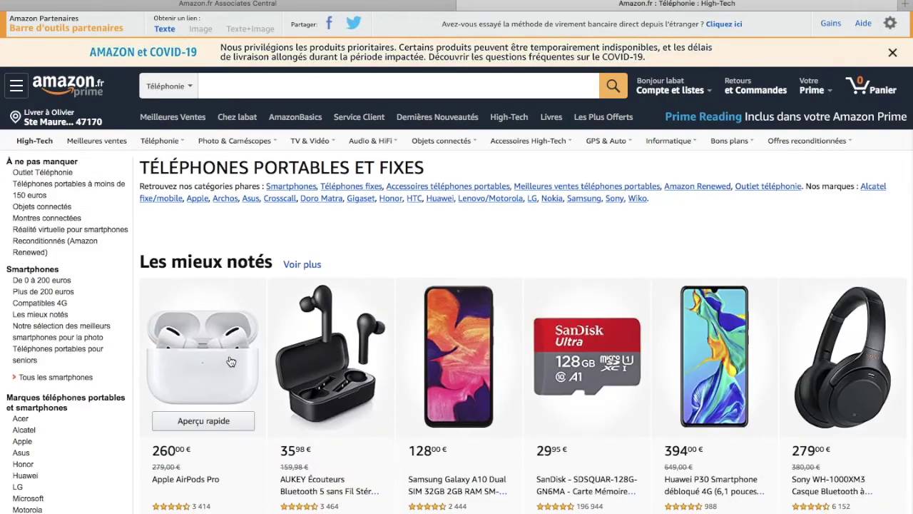
left_click(219, 375)
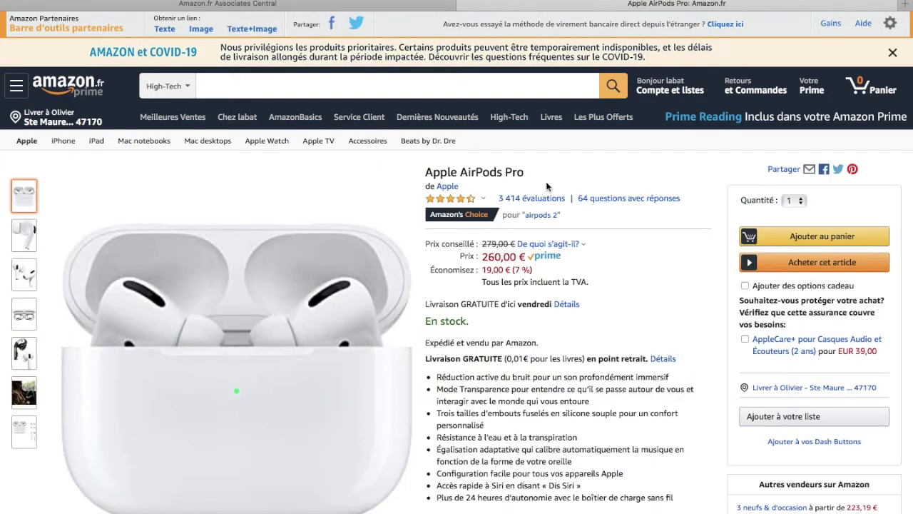
Copy the product title "Apple AirPods Pro" from its product page
left_click_drag(530, 174, 425, 173)
right_click(454, 173)
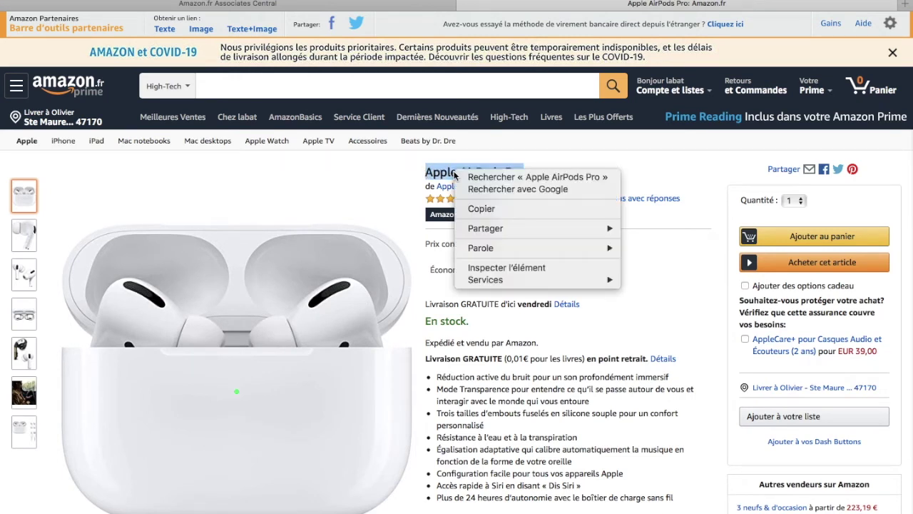
left_click(472, 206)
mouse_move(472, 207)
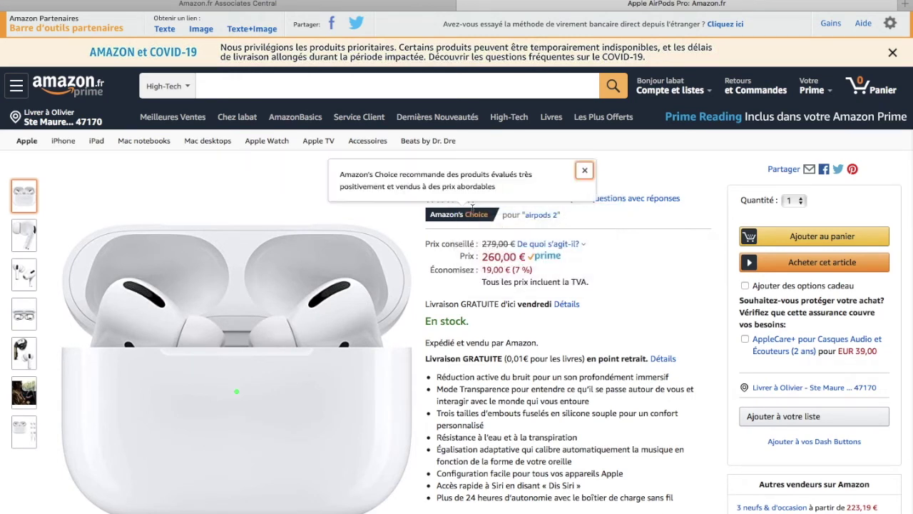
Return to the Associates product link page and search all of Amazon.fr for the copied name "Apple AirPods Pro"
left_click(321, 6)
mouse_move(371, 88)
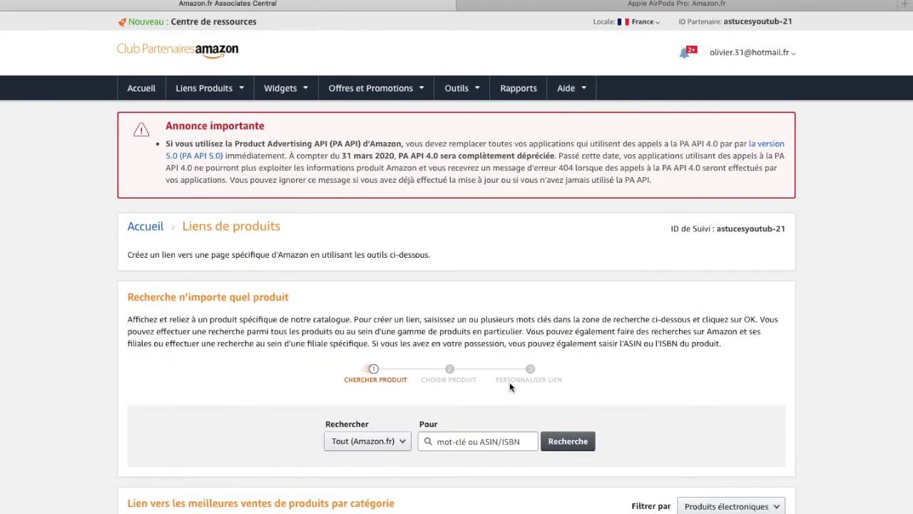
mouse_move(225, 91)
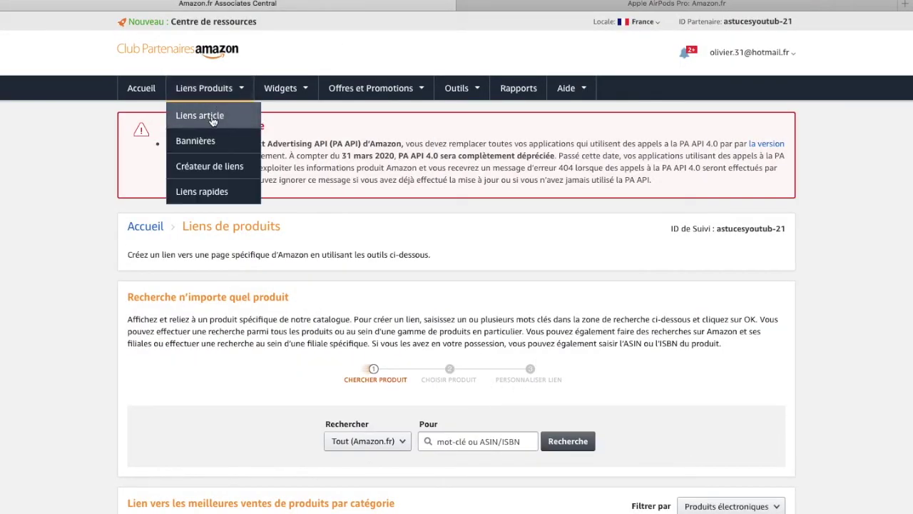
left_click(461, 441)
key("super+v")
left_click(570, 443)
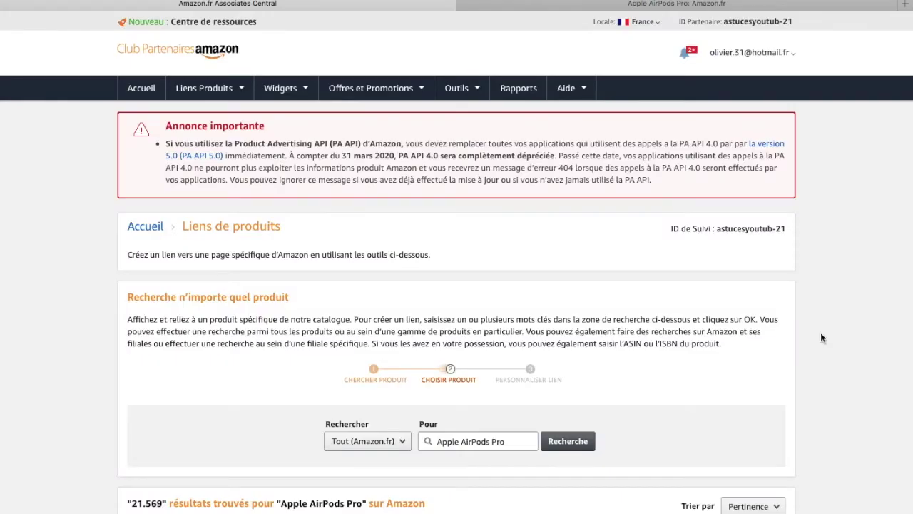
Get the text link for the Apple AirPods Pro by Apple Computer, shorten its URL, and select the short link before closing the dialog
scroll(821, 335, "down", 5)
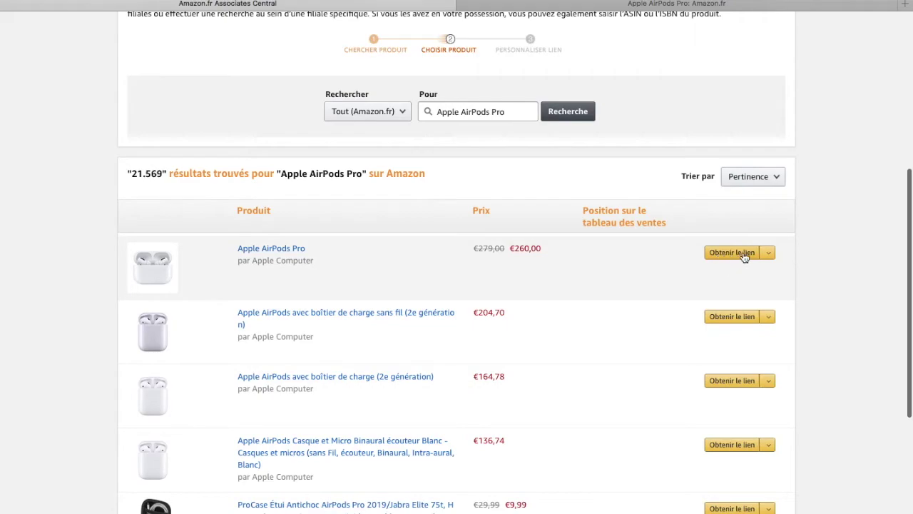
left_click(771, 254)
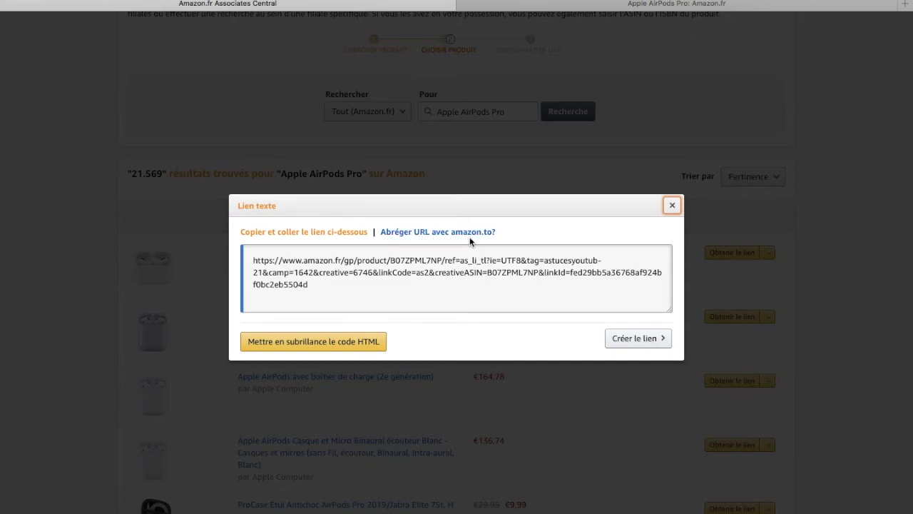
left_click(419, 233)
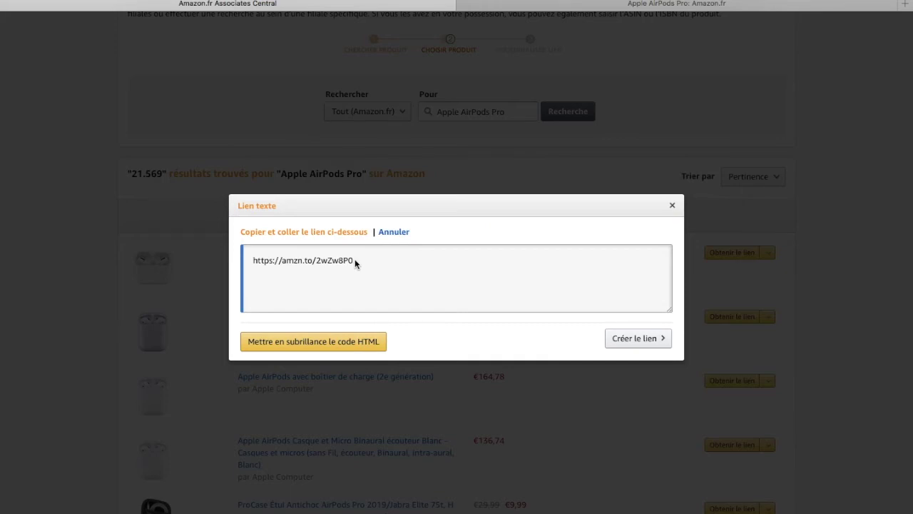
left_click_drag(355, 263, 248, 261)
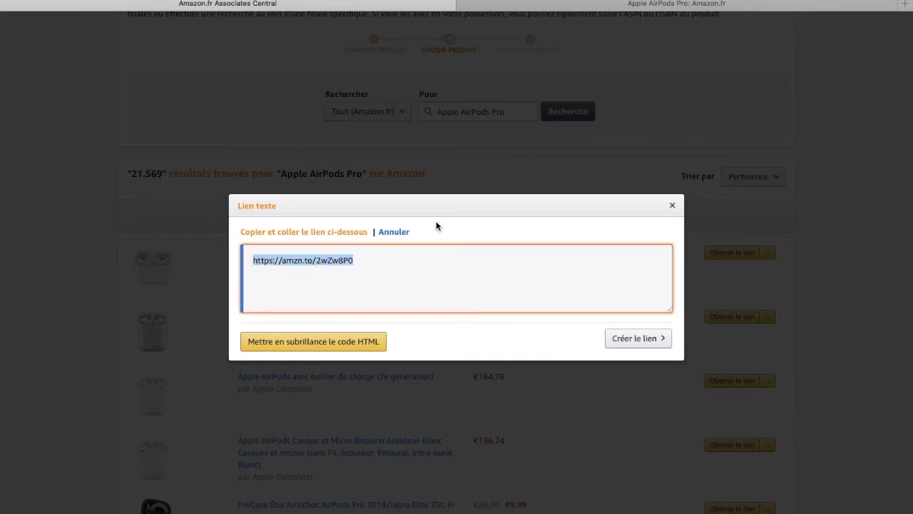
left_click(672, 205)
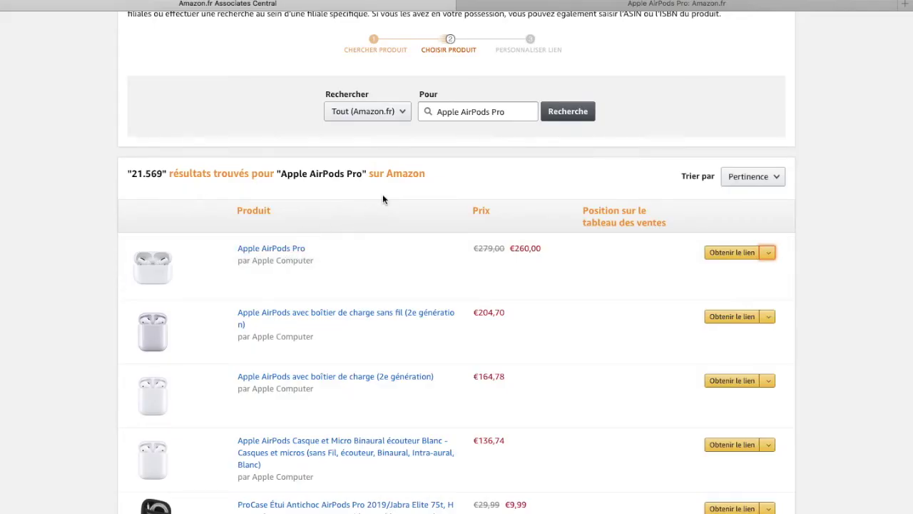
Replace the product search text with "lampe video" and search all of Amazon.fr
left_click_drag(512, 111, 436, 112)
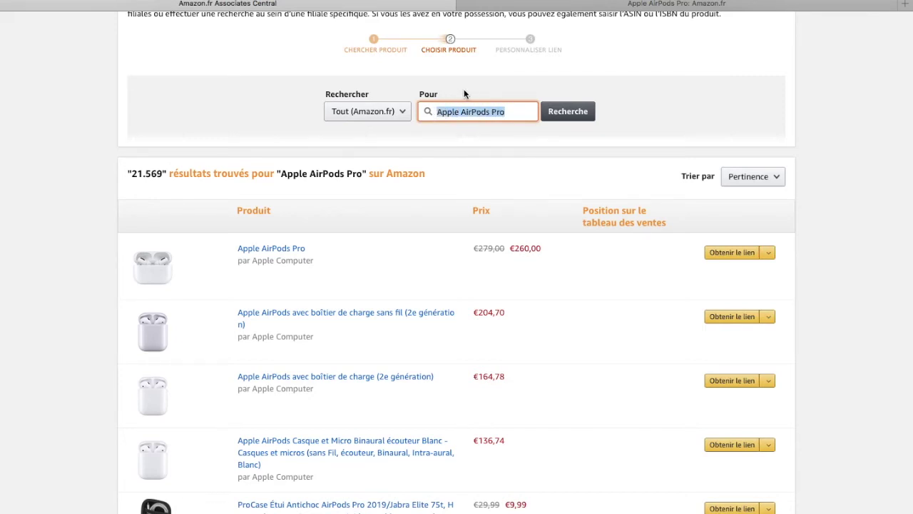
key("BackSpace")
type("lampe video")
key("Return")
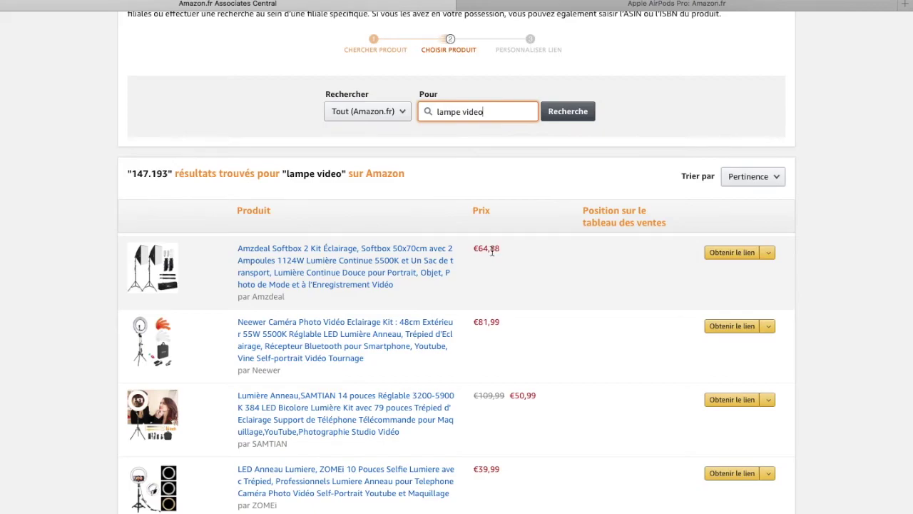
Get the text link for the Amzdeal Softbox 2 lighting kit, select it, and shorten its URL with amazon.to
left_click(770, 259)
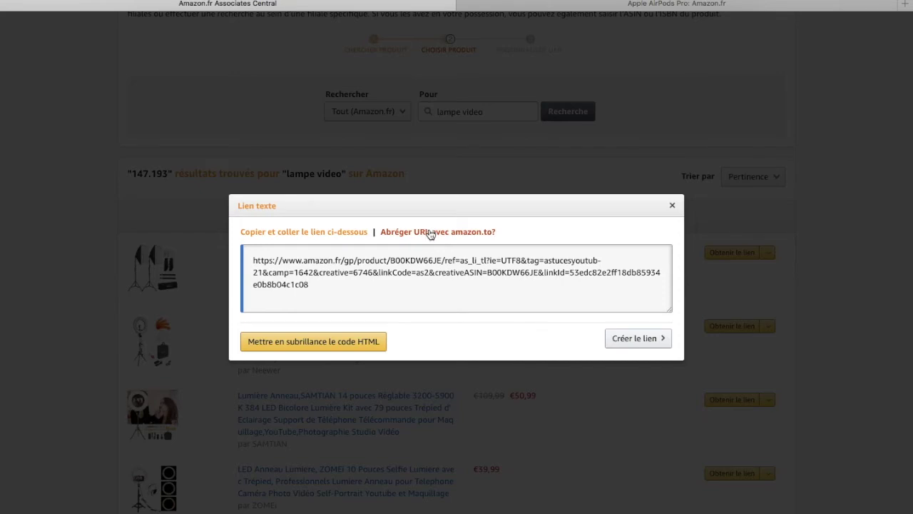
left_click(370, 294)
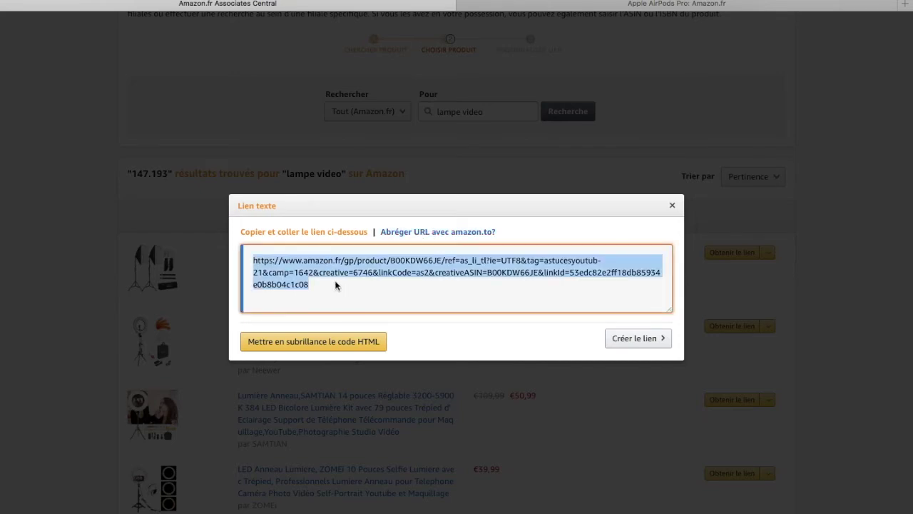
left_click(417, 234)
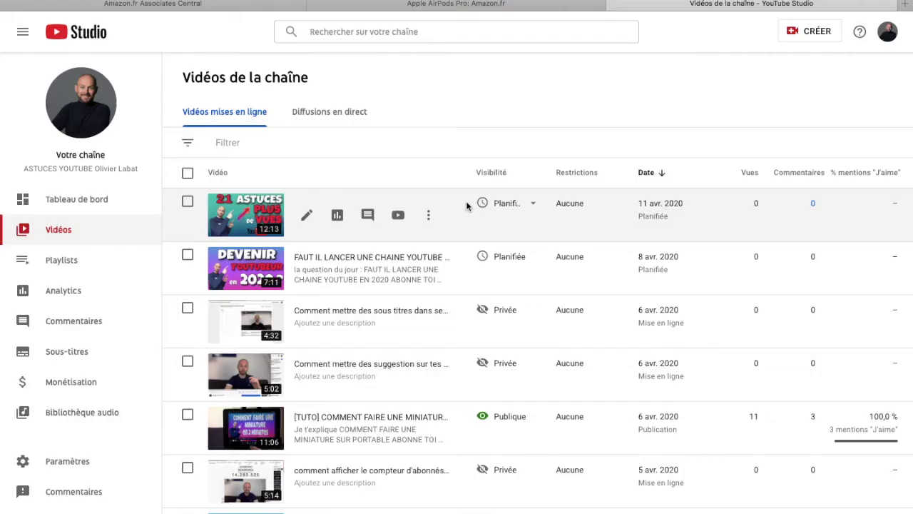
In YouTube Studio, open the details of the video "COMMENT GAGNER DE L'ARGENT SUR YOUTUBE EN 2020 [ 7 FAÇONS ]" to view its description
scroll(465, 204, "down", 5)
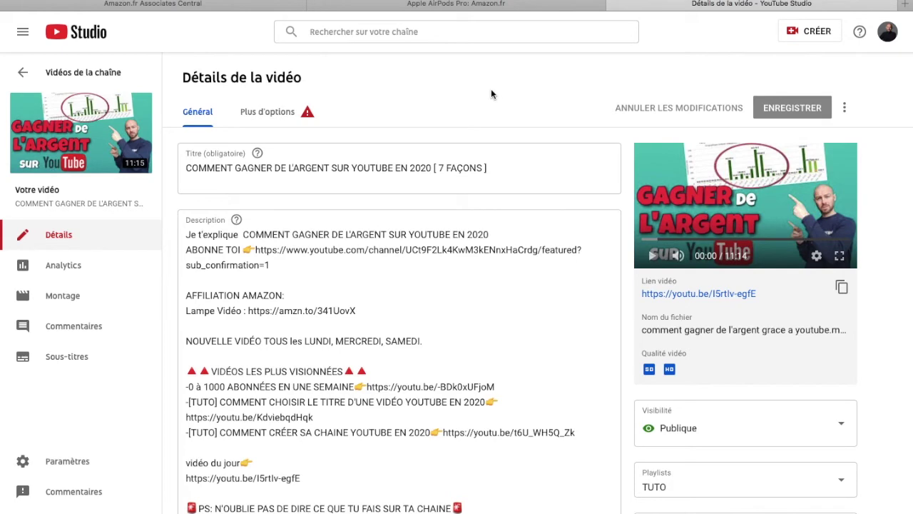
Return to Amazon.fr Associates Central, open its home page, and examine the 30-day earnings overview and monthly summary
left_click(152, 4)
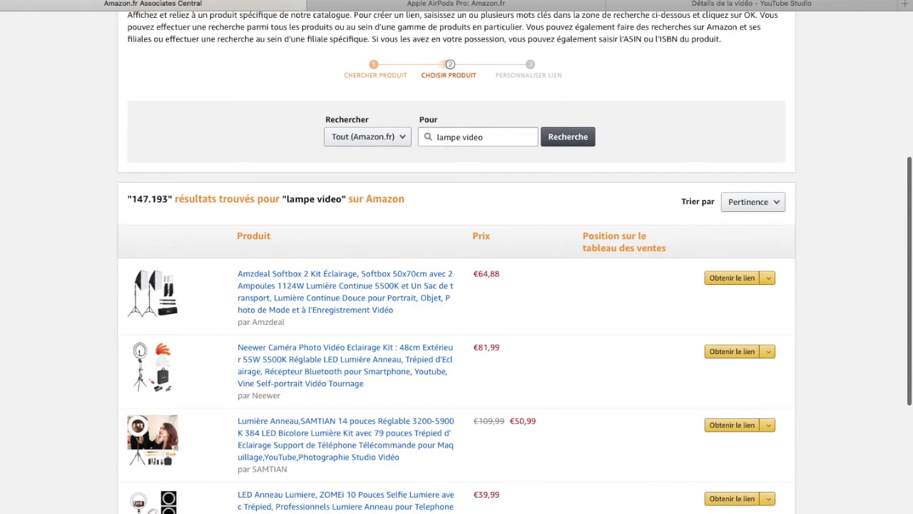
scroll(456, 285, "up", 5)
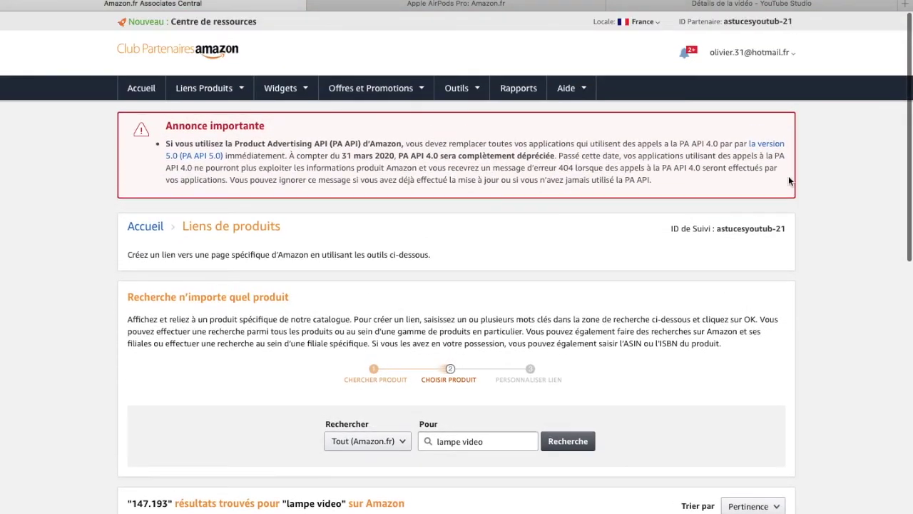
mouse_move(351, 85)
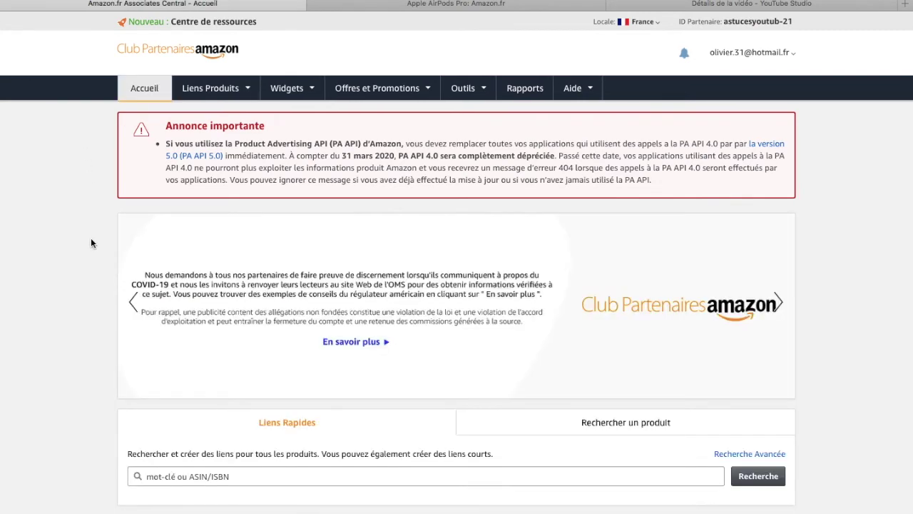
scroll(90, 243, "down", 3)
scroll(107, 250, "down", 5)
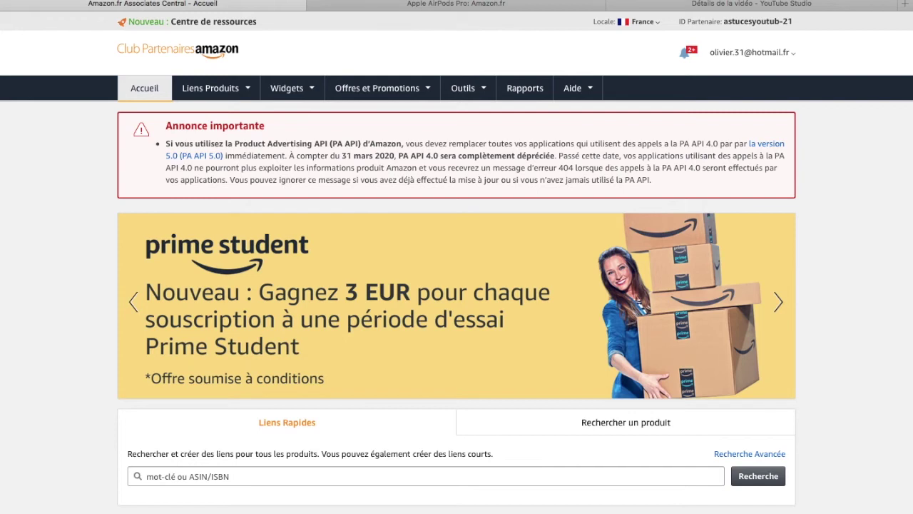
left_click(248, 91)
scroll(67, 233, "down", 10)
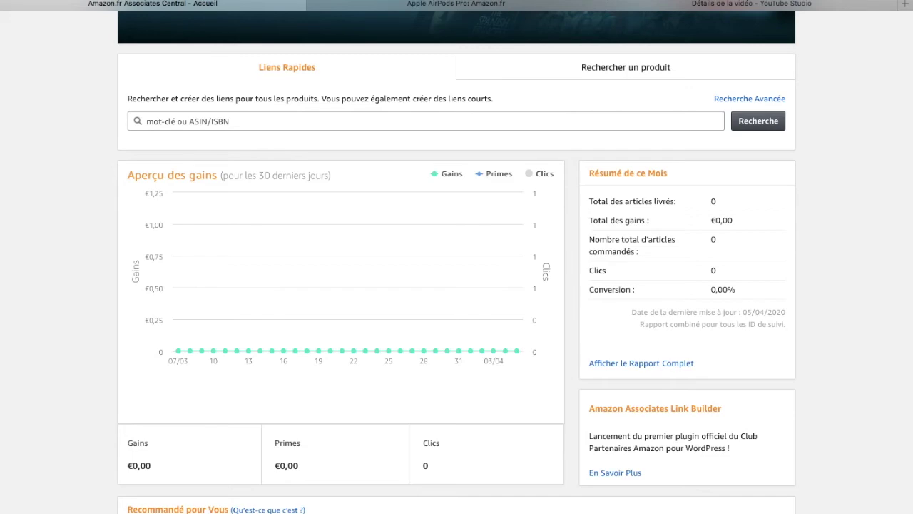
scroll(457, 285, "up", 10)
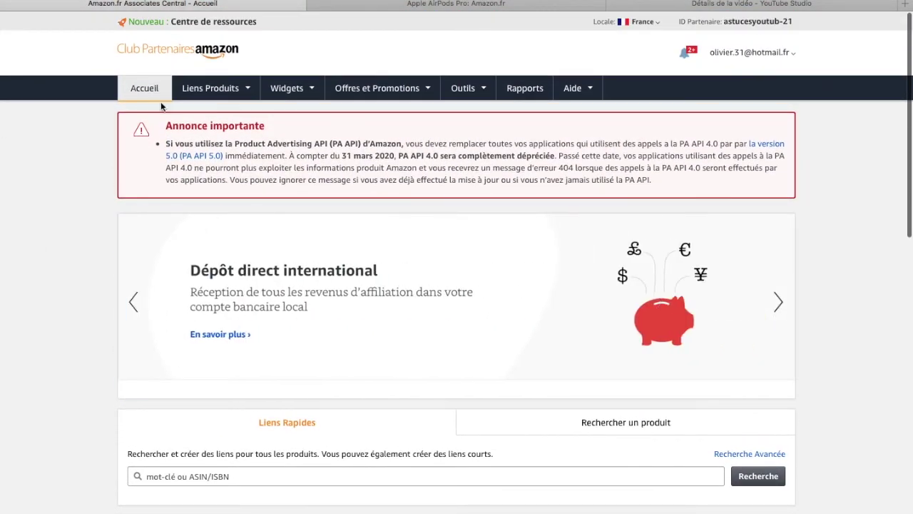
Open the "Annexe Relative à la Rémunération Publicitaire du Programme Partenaires EU" help page and examine the commission rates for the FR site
mouse_move(211, 88)
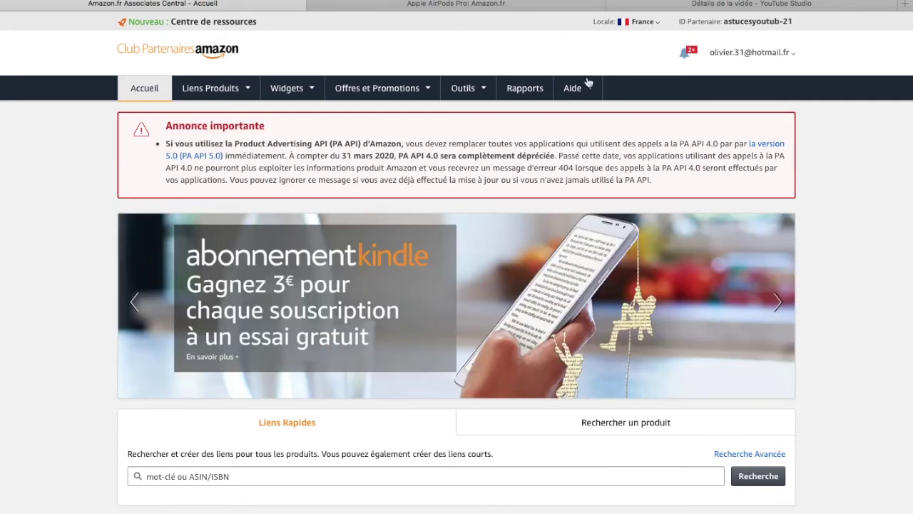
mouse_move(588, 89)
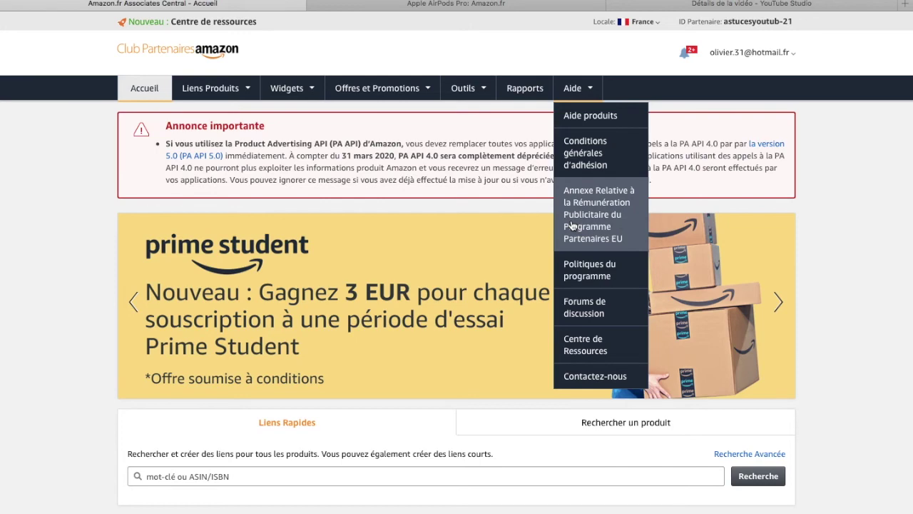
left_click(571, 224)
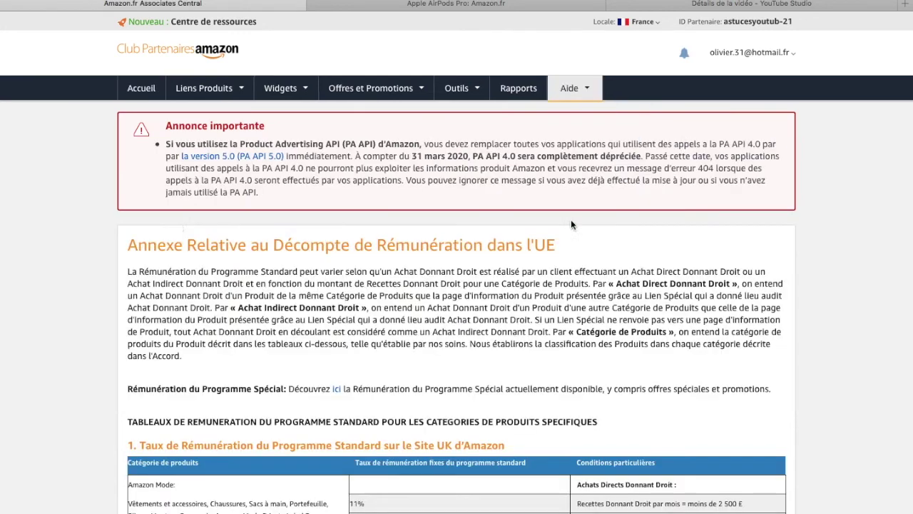
scroll(93, 271, "down", 3)
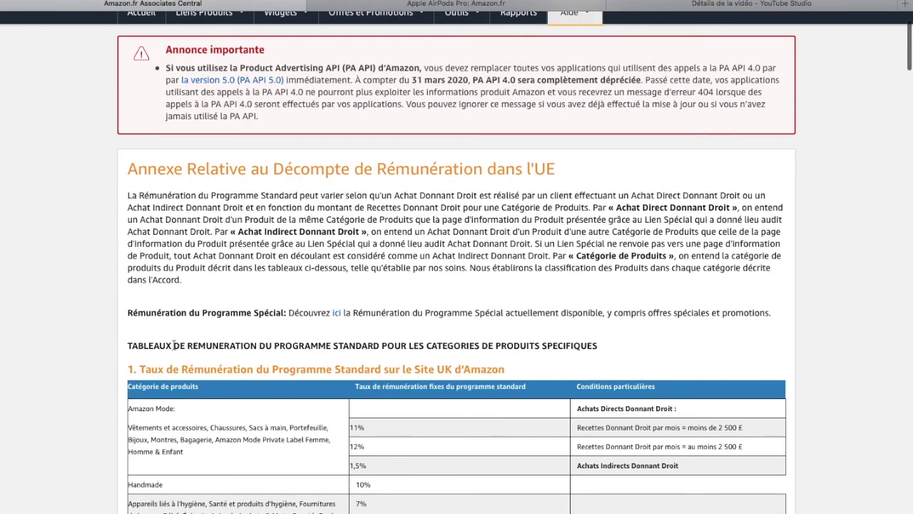
scroll(97, 349, "down", 9)
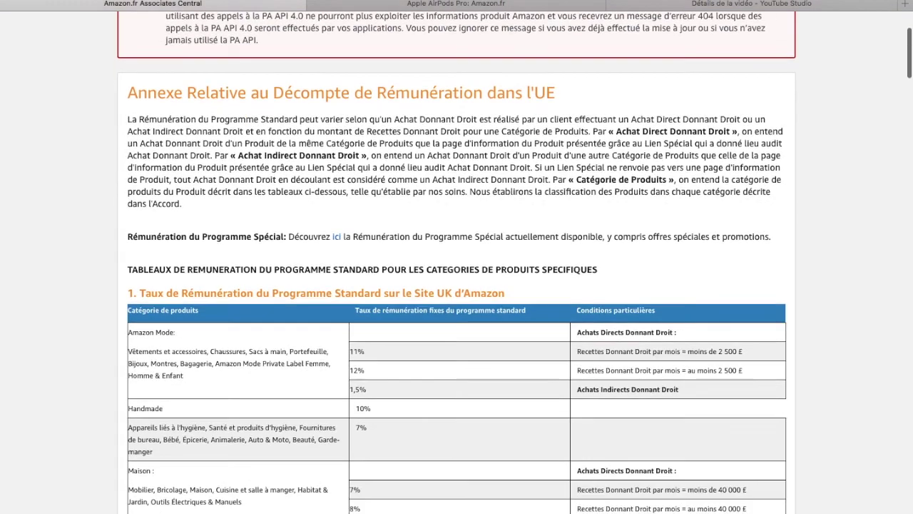
scroll(457, 263, "down", 20)
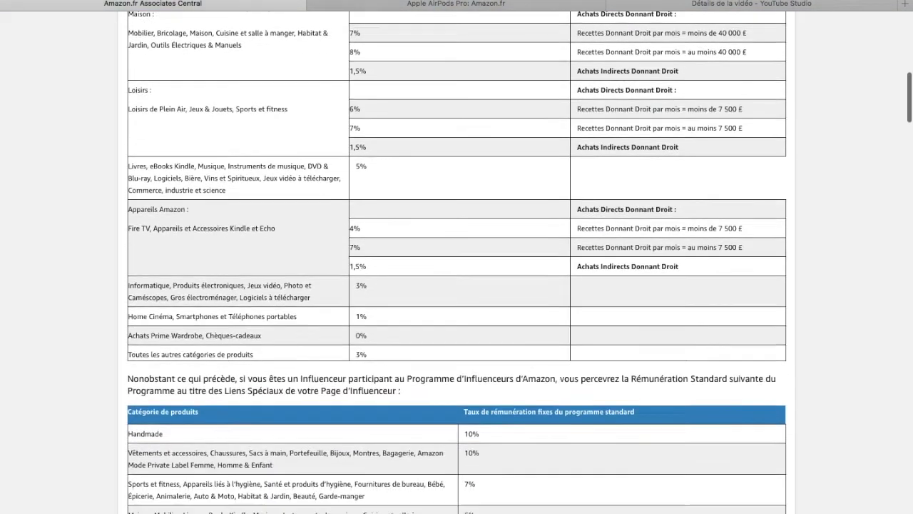
scroll(457, 262, "down", 5)
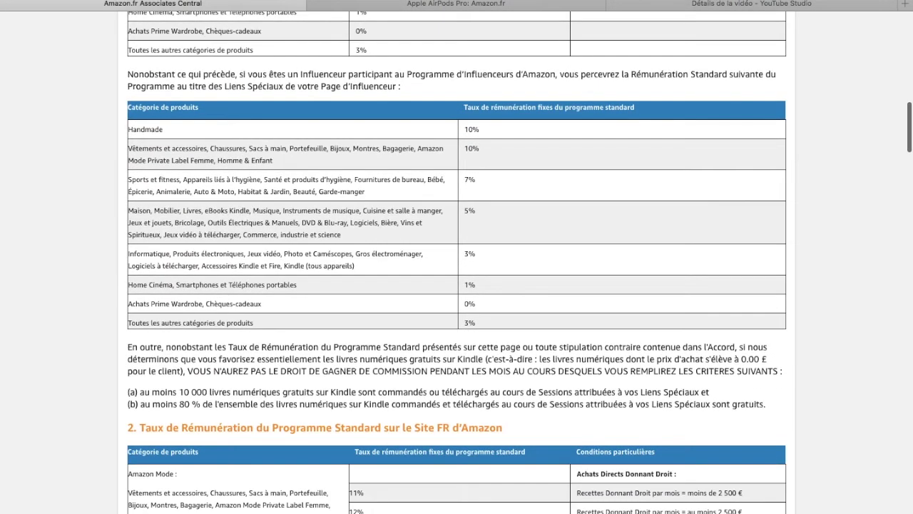
scroll(136, 57, "down", 12)
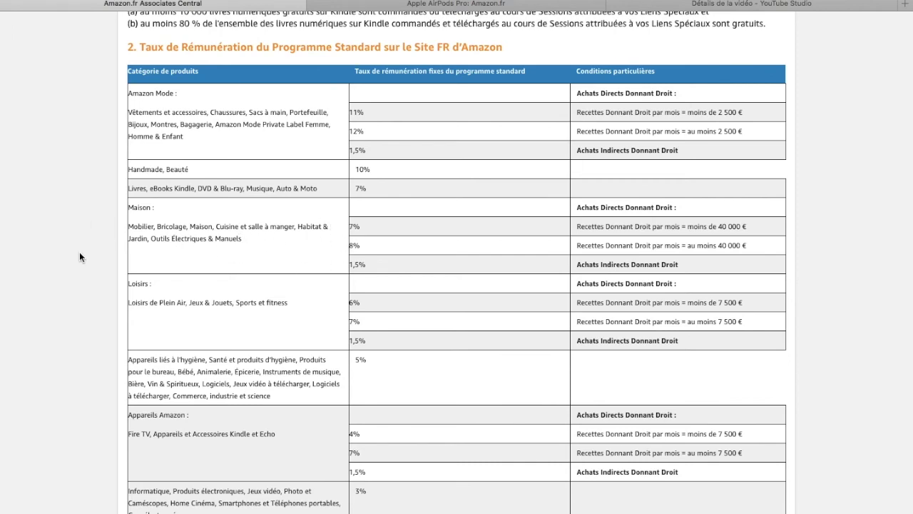
scroll(80, 254, "down", 5)
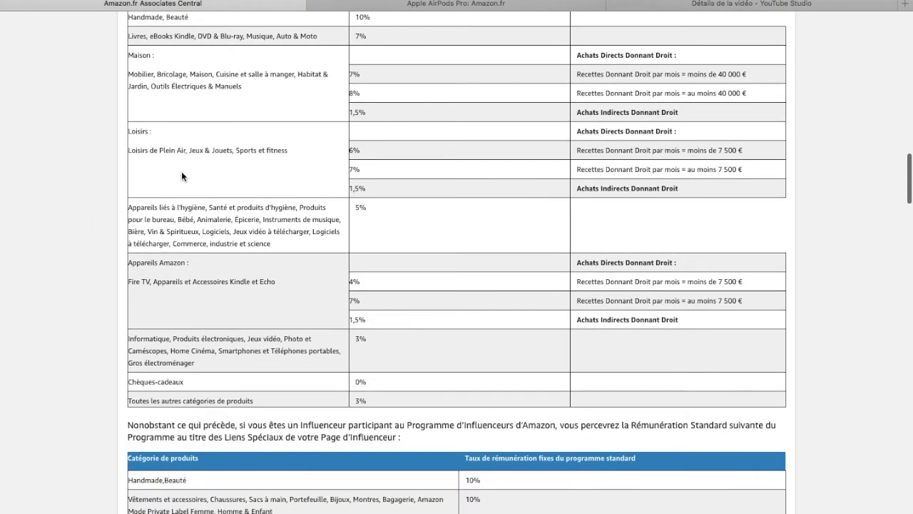